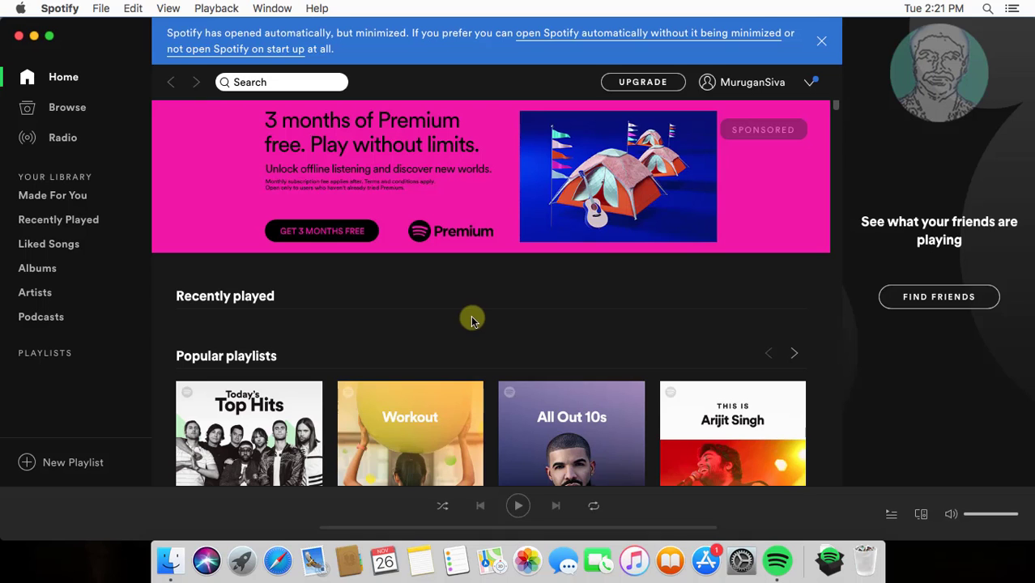
# Dismiss Spotify's blue notice about opening automatically at startup.
pyautogui.click(821, 40)
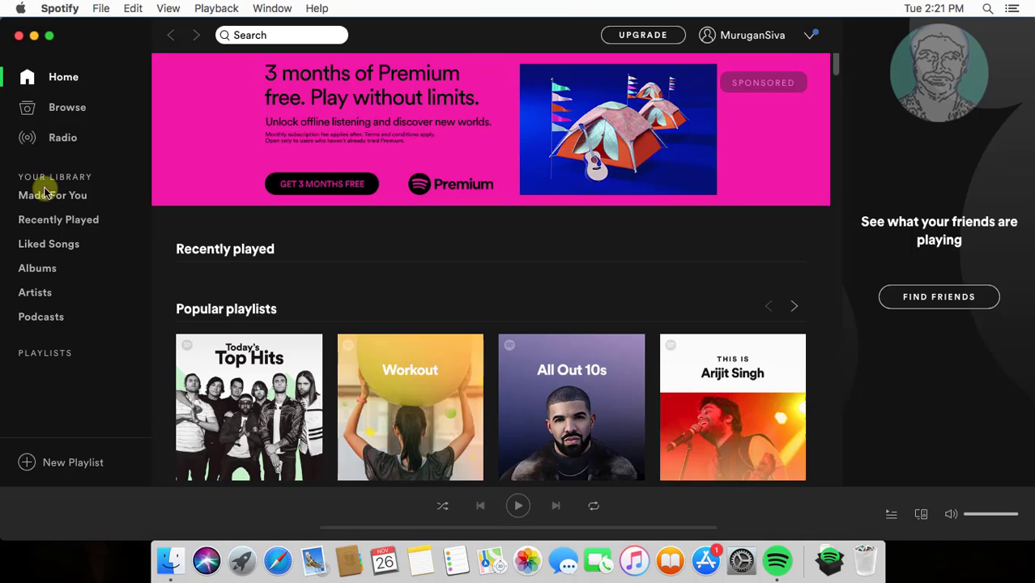
# Quit Spotify and move the Spotify app from Applications to the Trash.
pyautogui.click(47, 11)
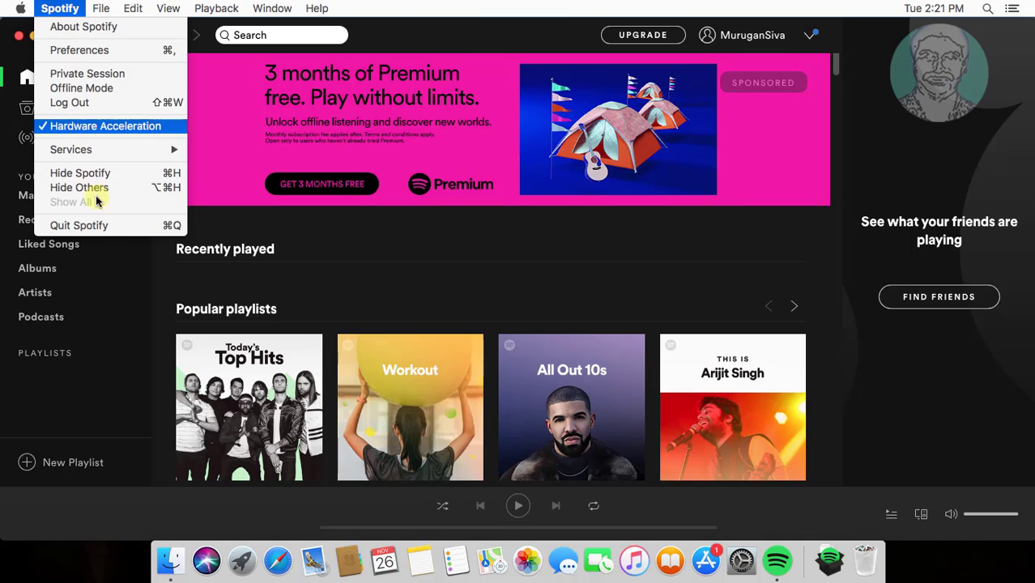
pyautogui.click(89, 229)
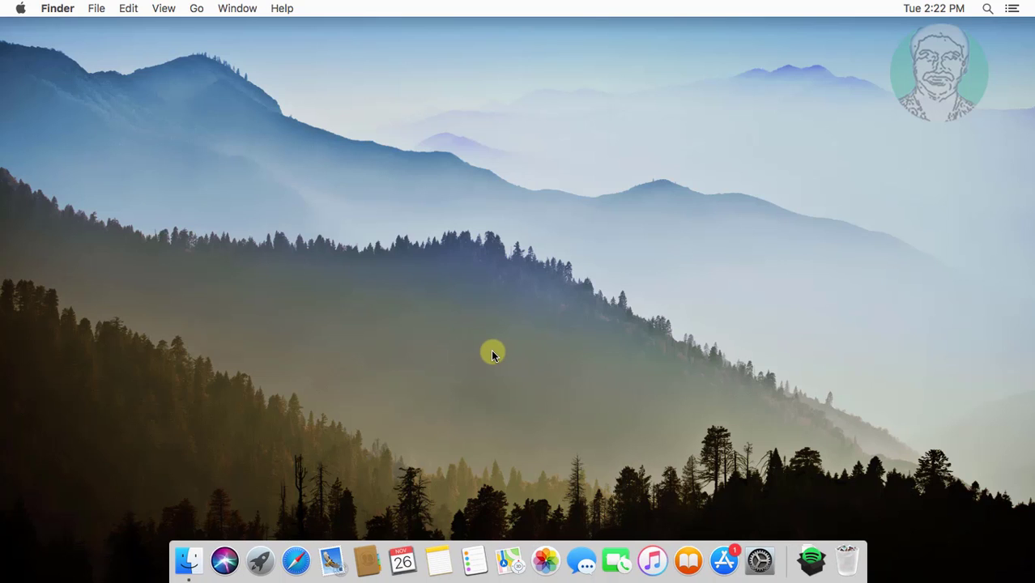
pyautogui.click(198, 9)
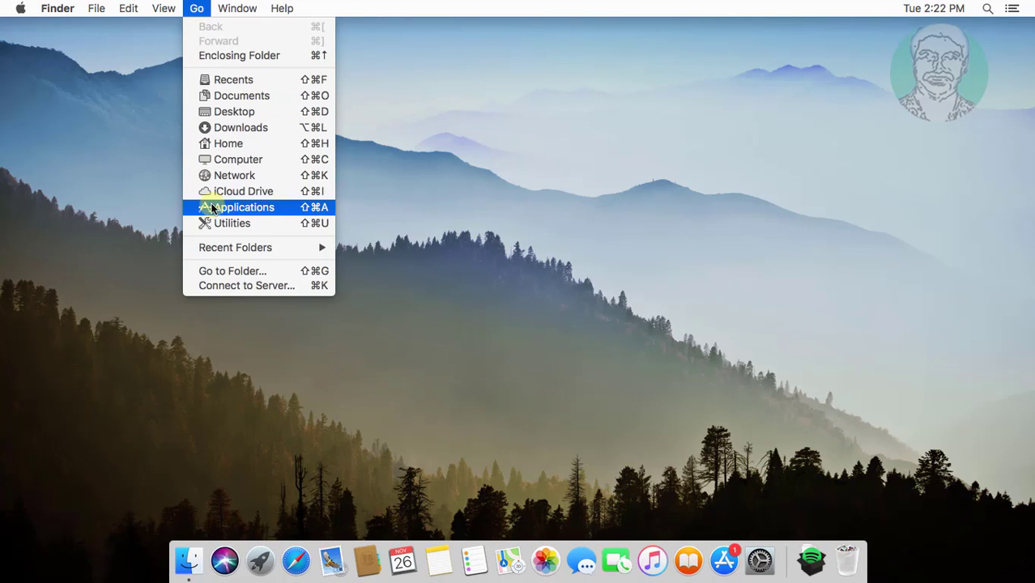
pyautogui.click(247, 210)
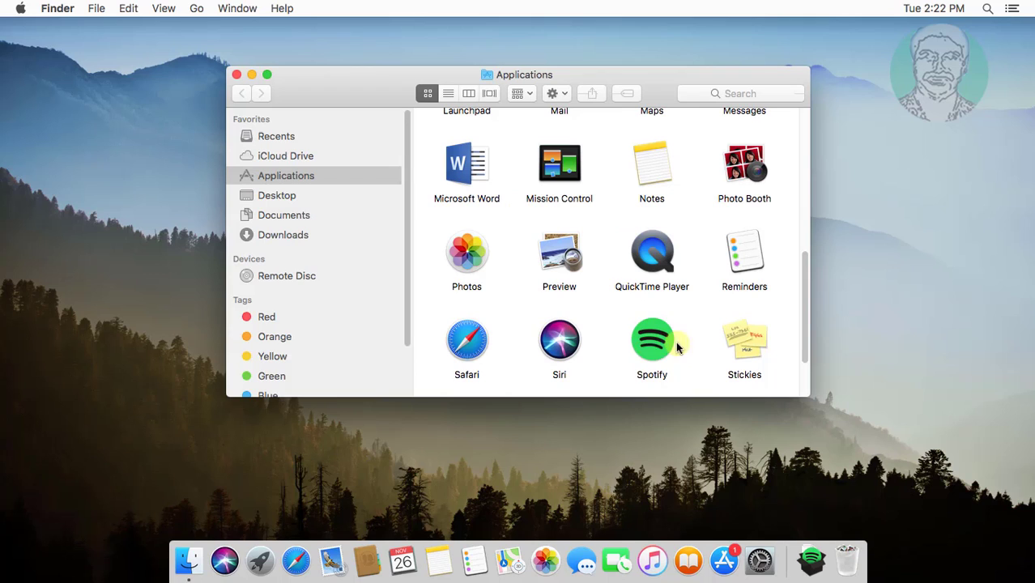
pyautogui.click(660, 343)
pyautogui.rightClick(660, 344)
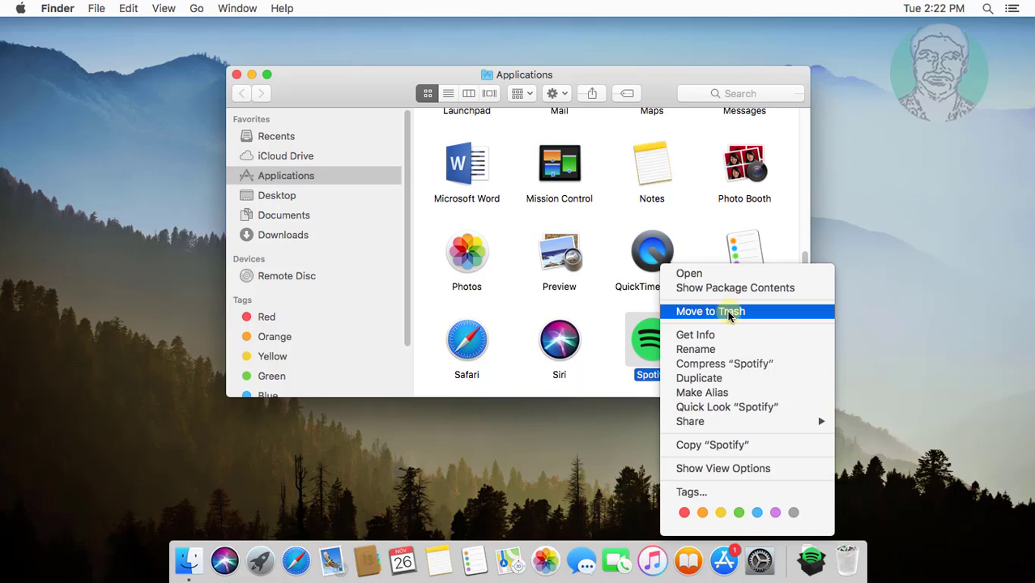
pyautogui.click(730, 312)
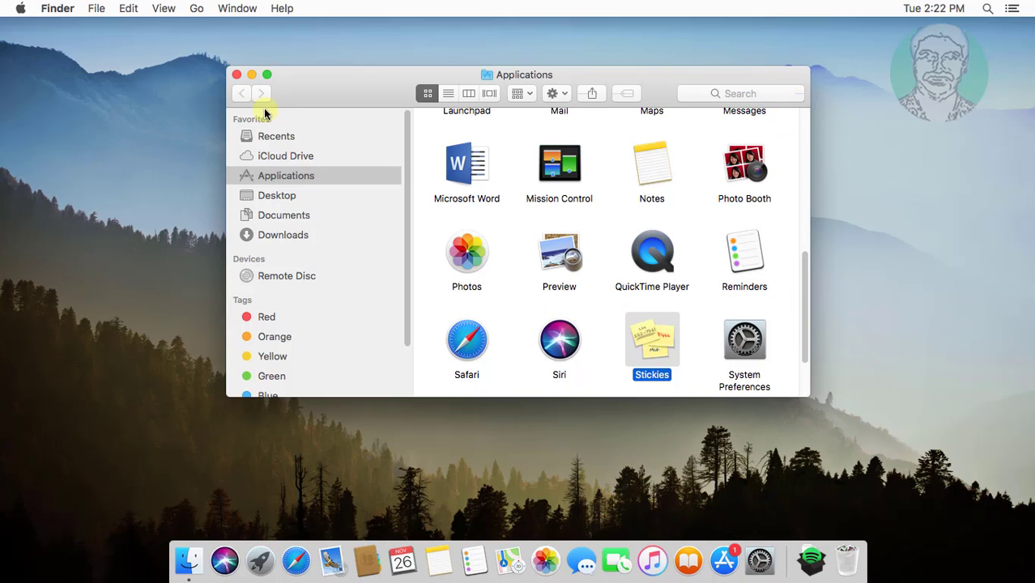
# Close the Applications window and go to the ~/Library/Caches folder.
pyautogui.click(236, 75)
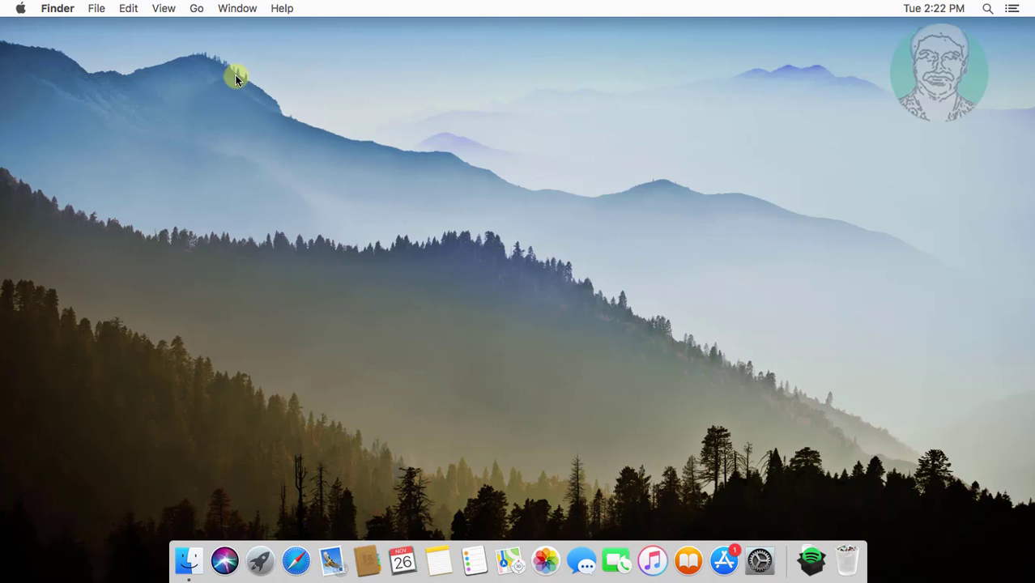
pyautogui.click(196, 10)
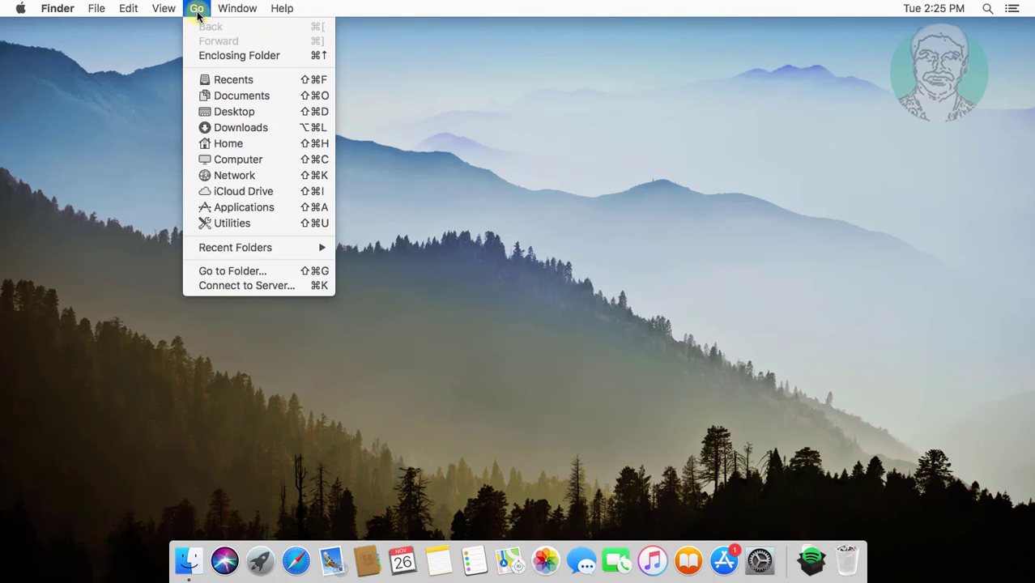
pyautogui.click(232, 272)
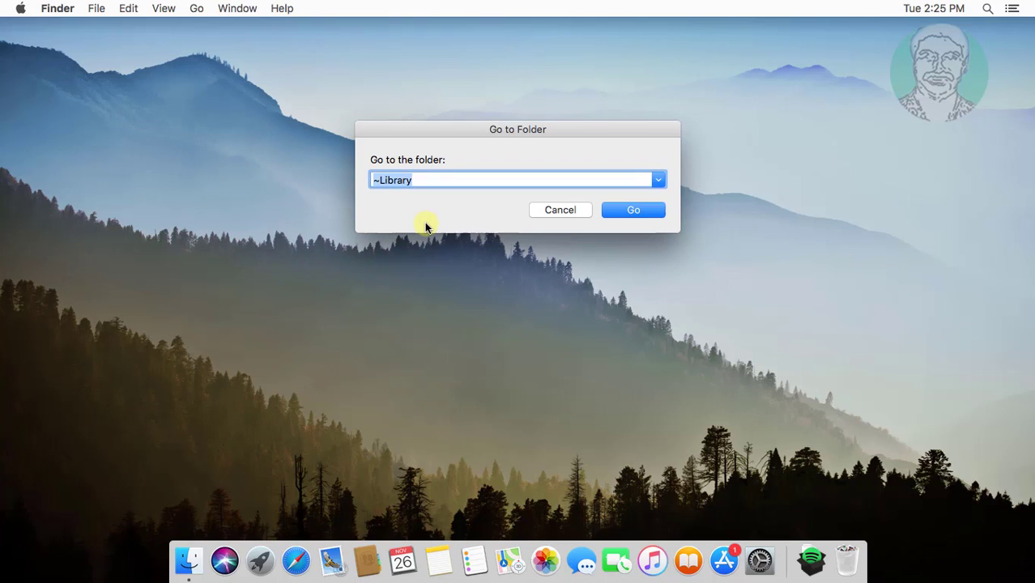
pyautogui.write('~')
pyautogui.write('/')
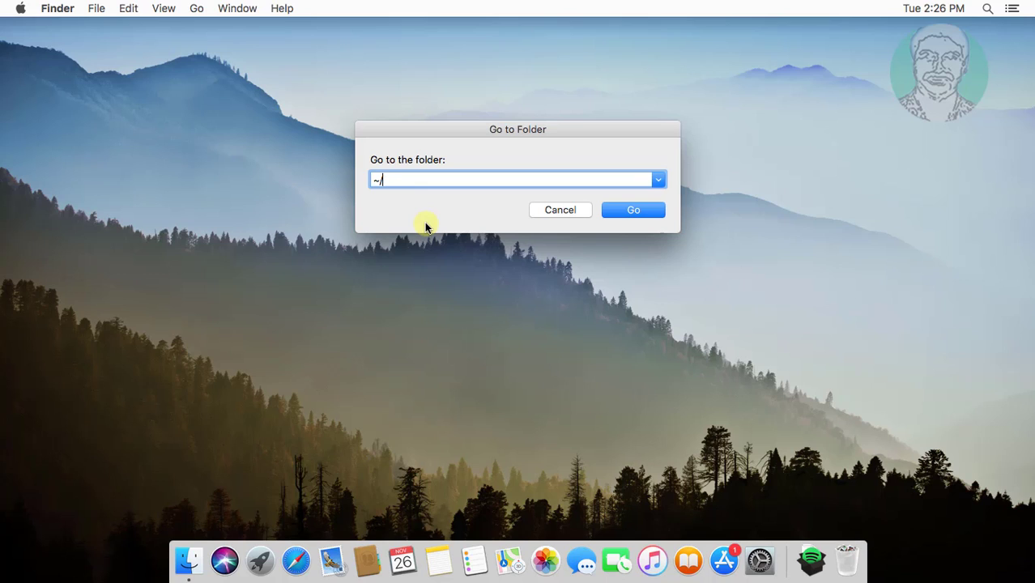
pyautogui.write('Libra')
pyautogui.write('ry/')
pyautogui.write('Cach')
pyautogui.write('es')
pyautogui.click(634, 208)
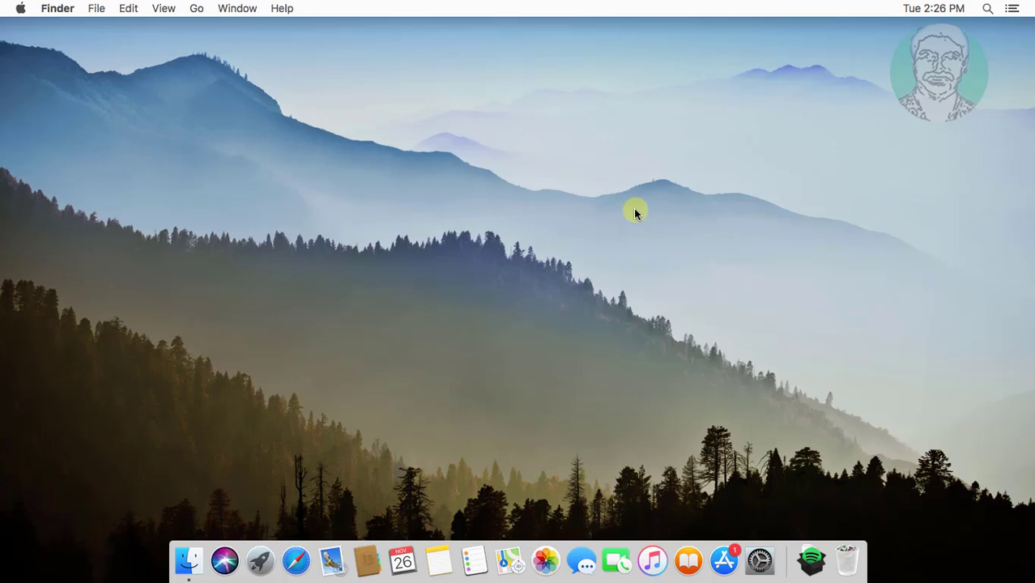
pyautogui.scroll(-1, 800, 161)
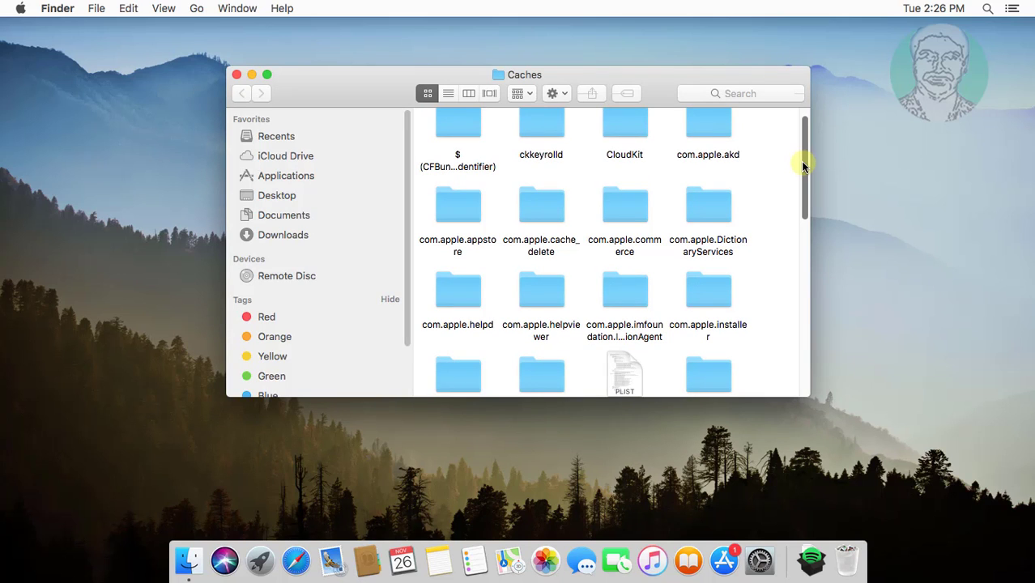
pyautogui.moveTo(802, 164); pyautogui.dragTo(790, 328)
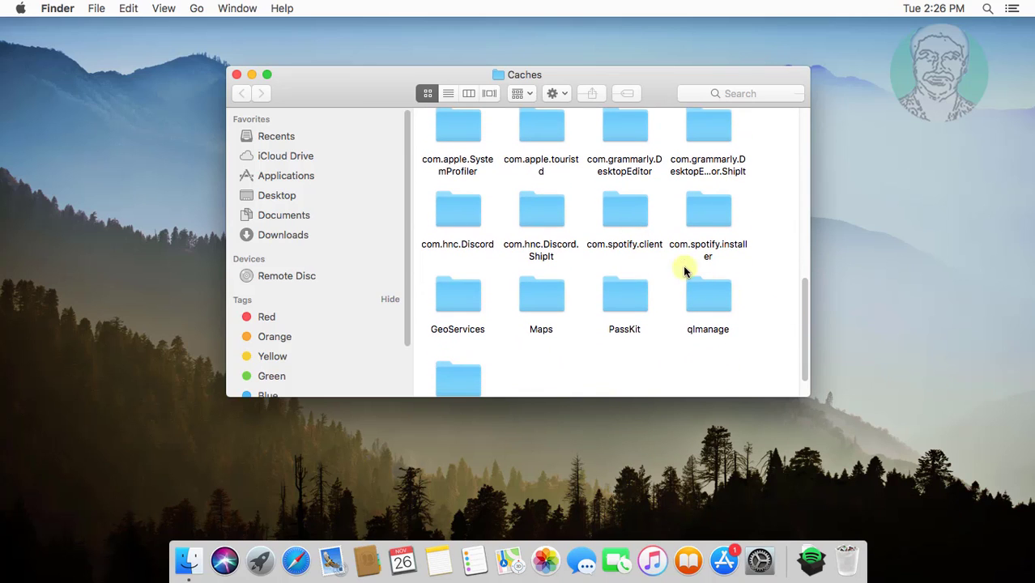
# Trash the com.spotify.client and com.spotify.installer folders, then close Caches.
pyautogui.click(626, 220)
pyautogui.rightClick(628, 215)
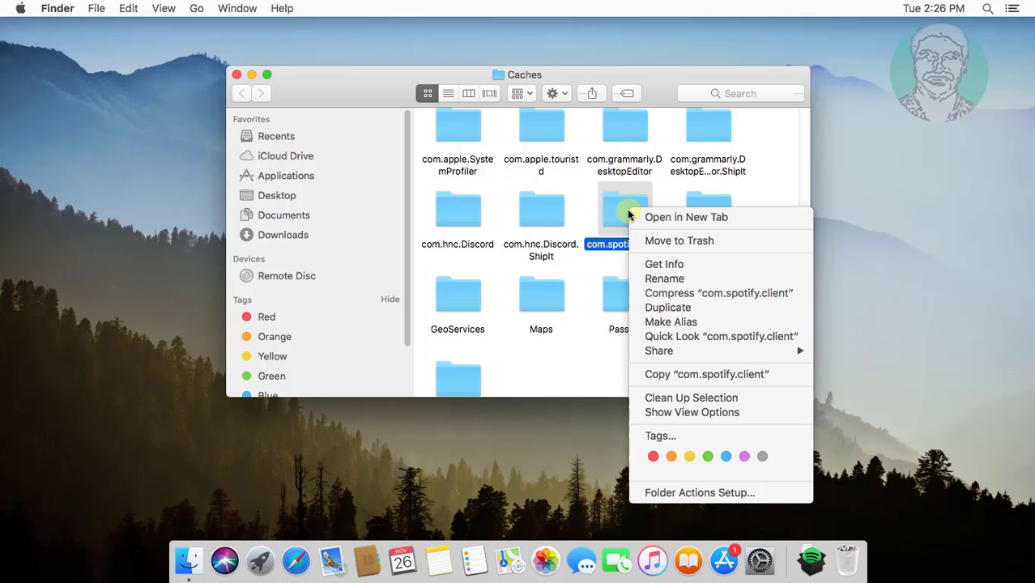
pyautogui.click(649, 241)
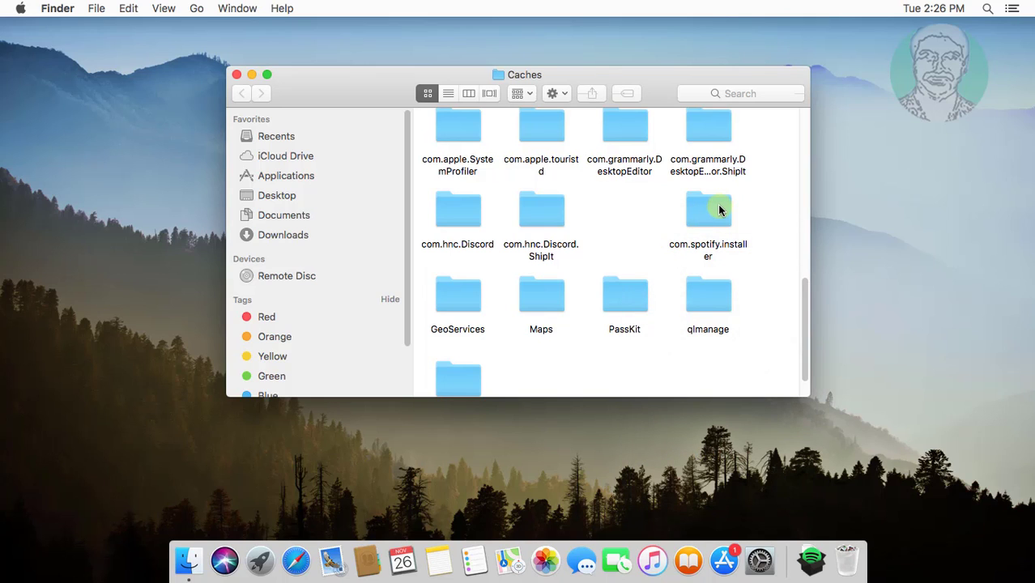
pyautogui.click(719, 210)
pyautogui.rightClick(719, 210)
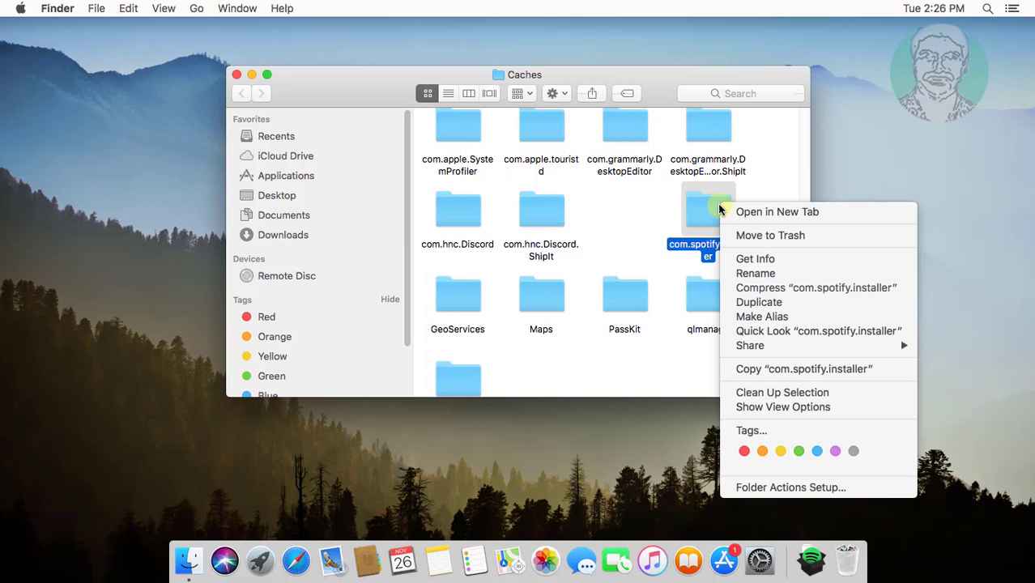
pyautogui.click(782, 236)
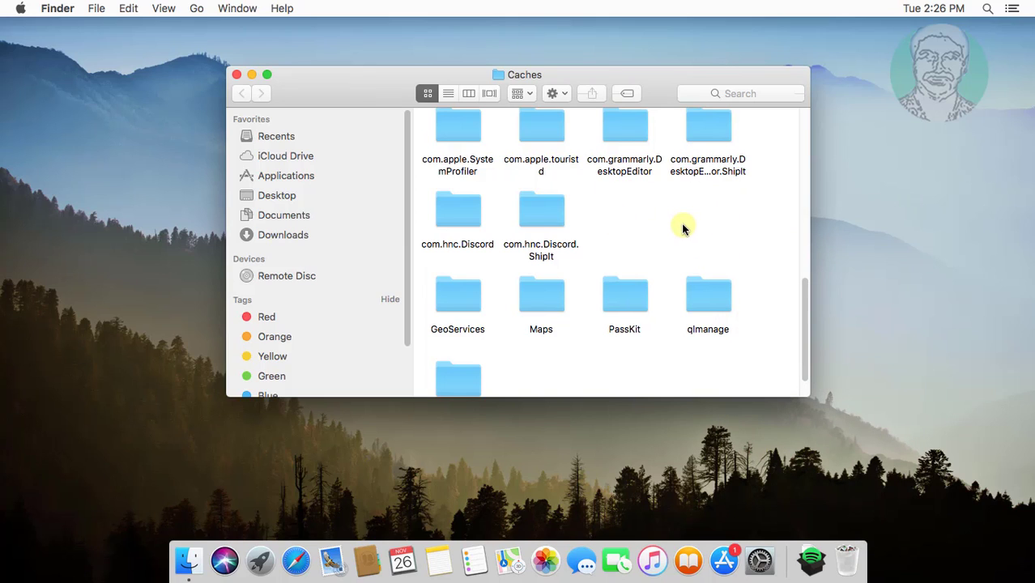
pyautogui.click(236, 75)
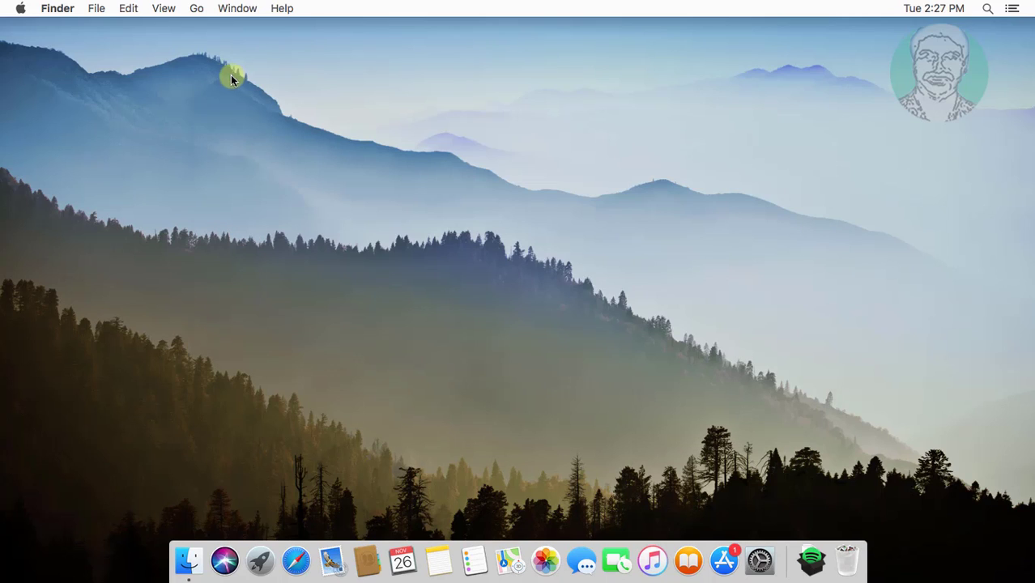
# Go to the ~/Library/Preferences folder by editing the previous path.
pyautogui.click(196, 10)
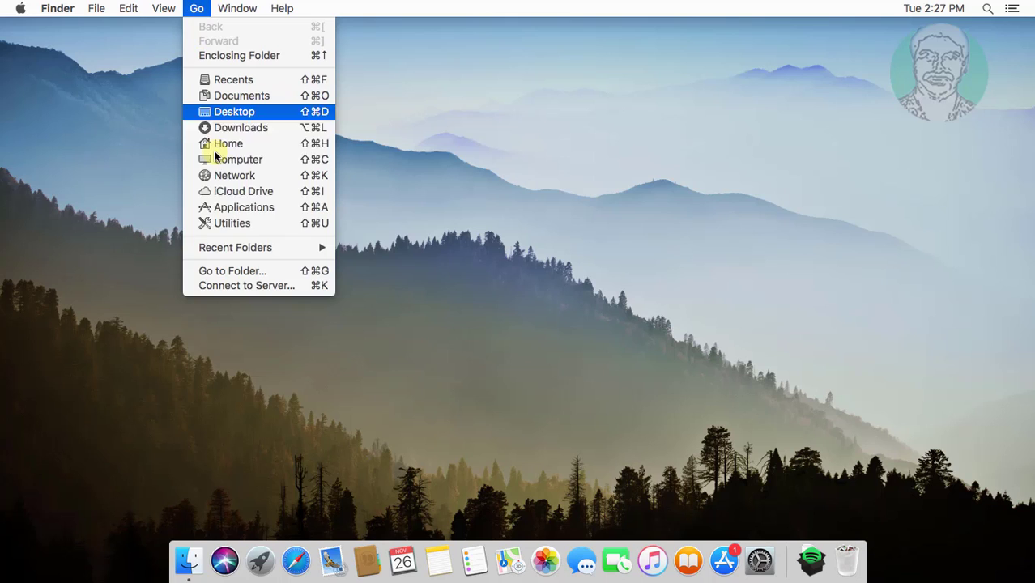
pyautogui.click(230, 272)
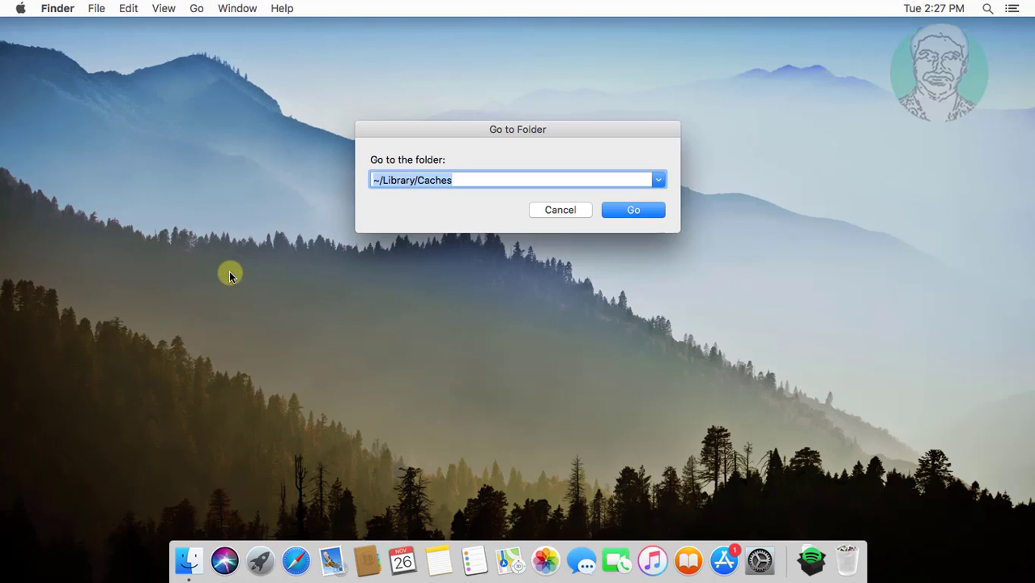
pyautogui.click(464, 180)
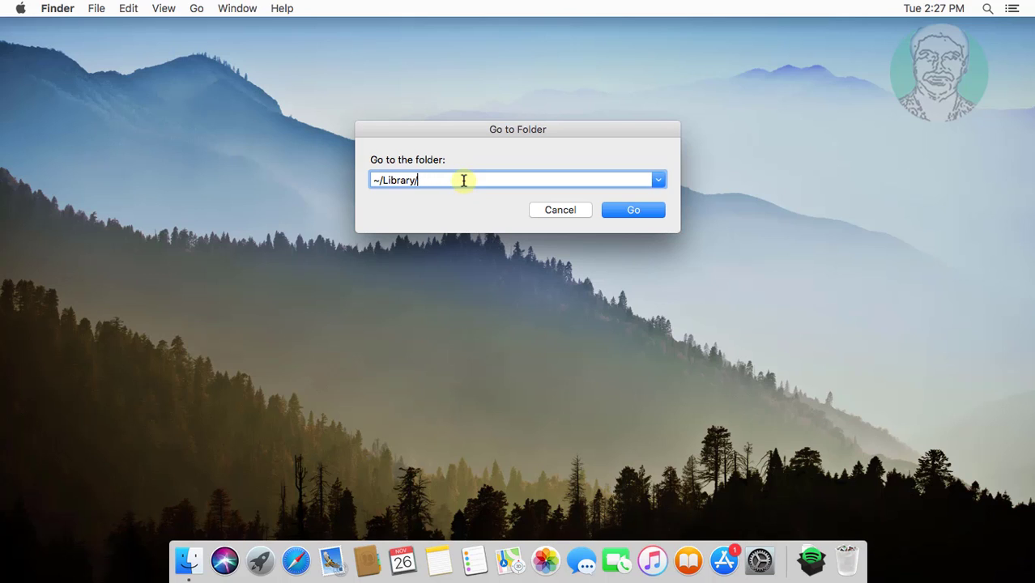
pyautogui.write('Preferences')
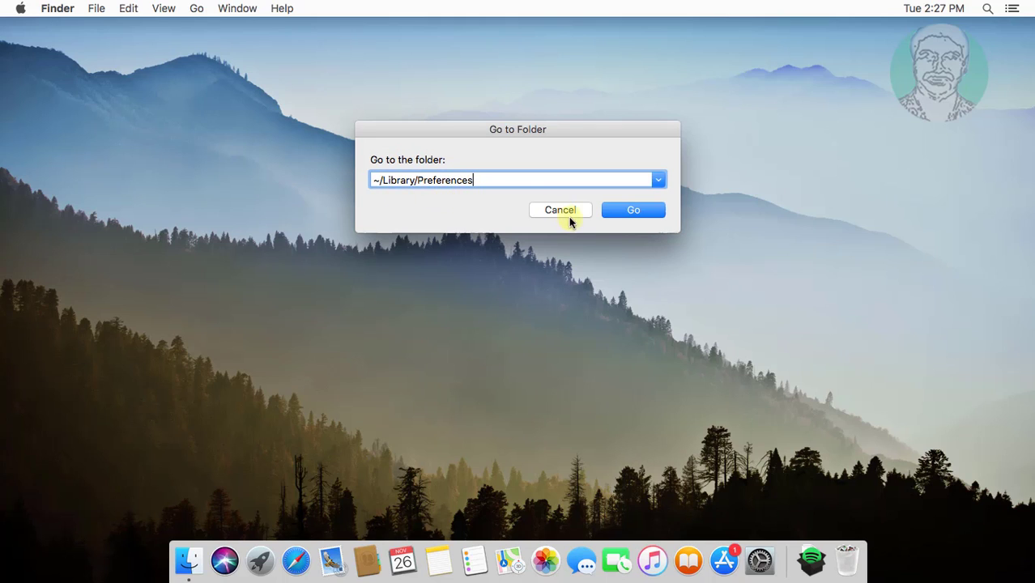
pyautogui.click(637, 214)
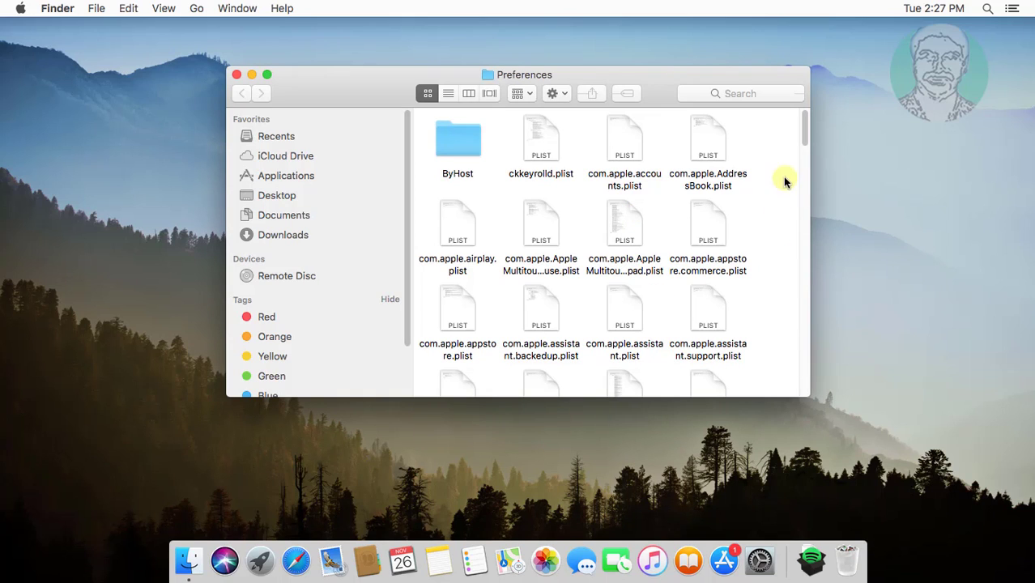
# Move com.spotify.client.plist to the Trash and close the Preferences window.
pyautogui.moveTo(804, 134); pyautogui.dragTo(797, 382)
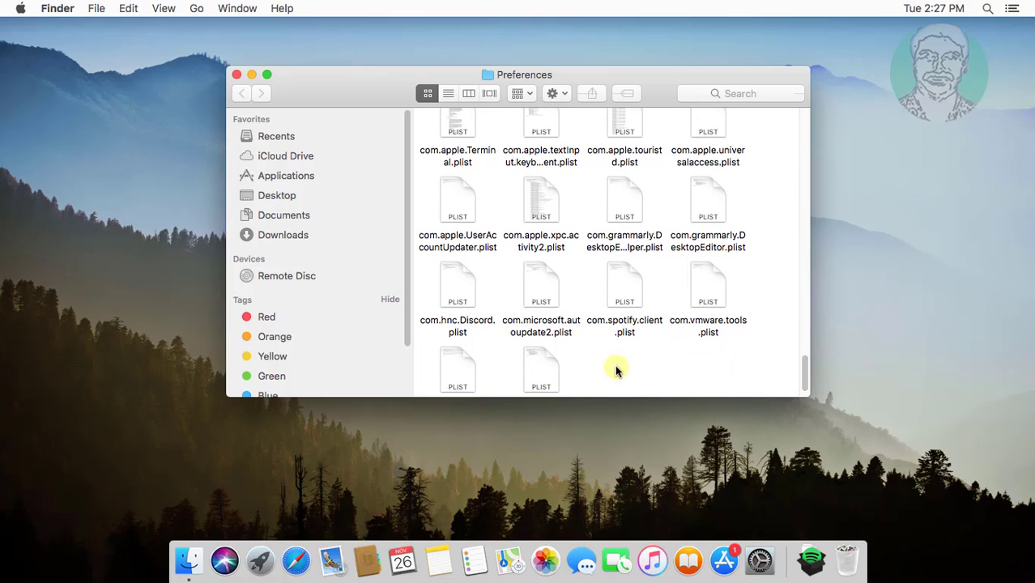
pyautogui.scroll(-1, 615, 370)
pyautogui.rightClick(625, 261)
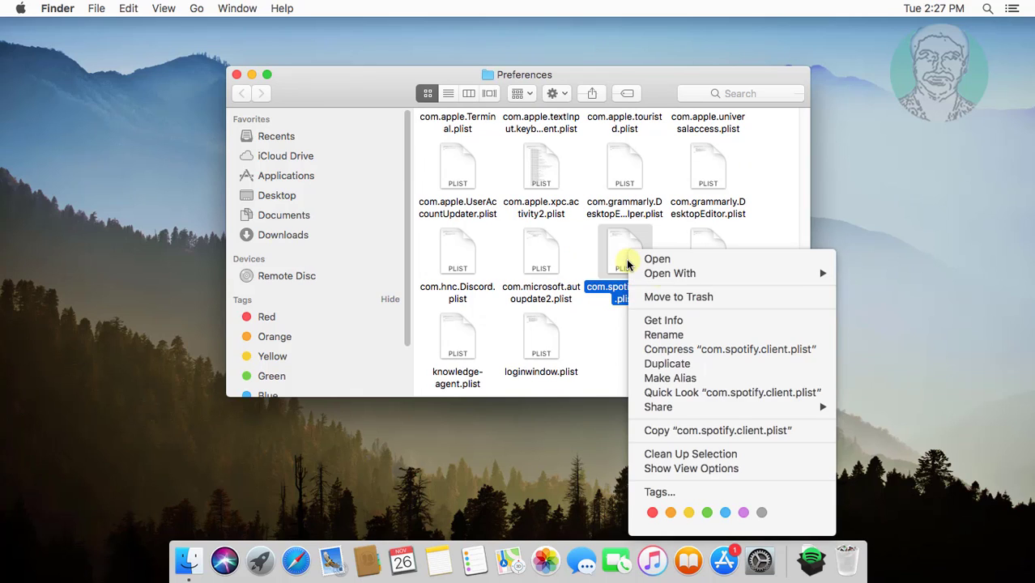
pyautogui.click(695, 300)
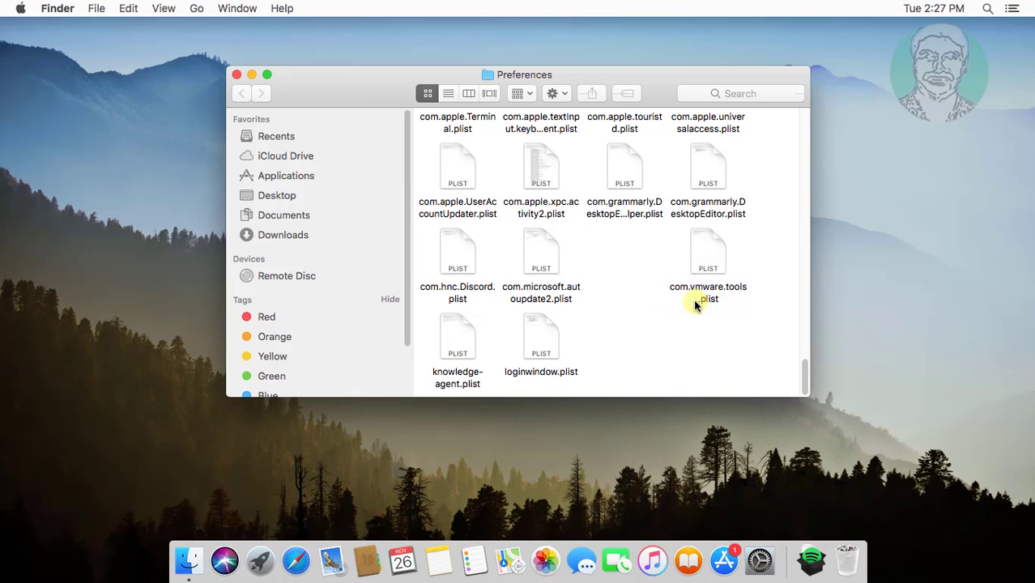
pyautogui.click(237, 75)
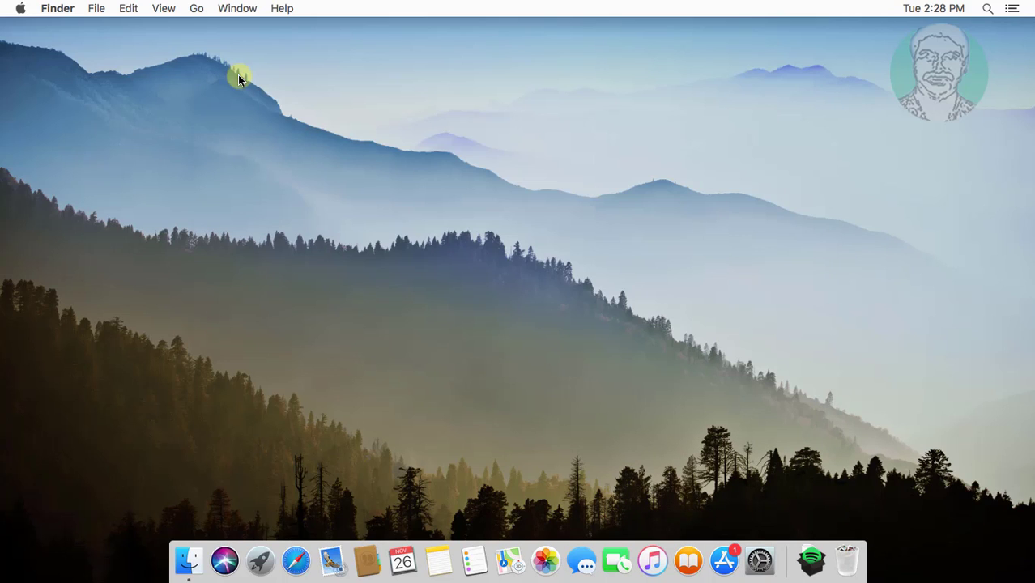
# Go to ~/Library/Application Support by pasting its path.
pyautogui.click(196, 10)
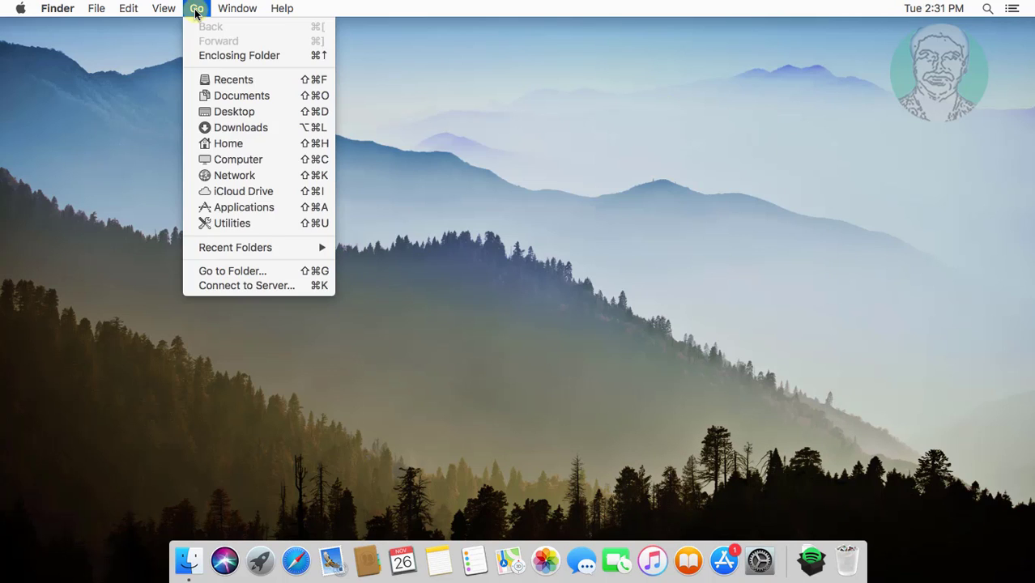
pyautogui.click(232, 271)
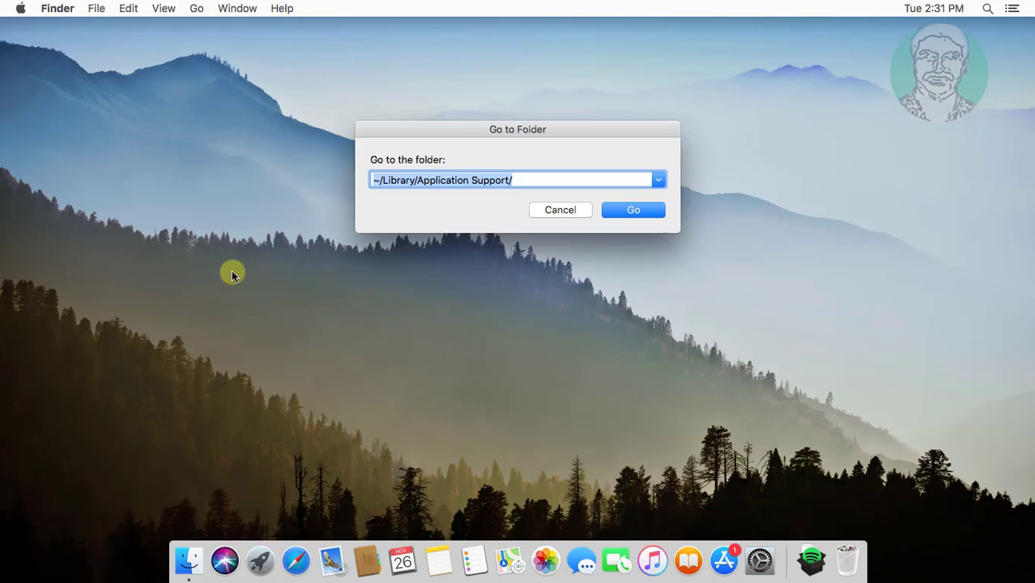
pyautogui.rightClick(433, 179)
pyautogui.click(463, 248)
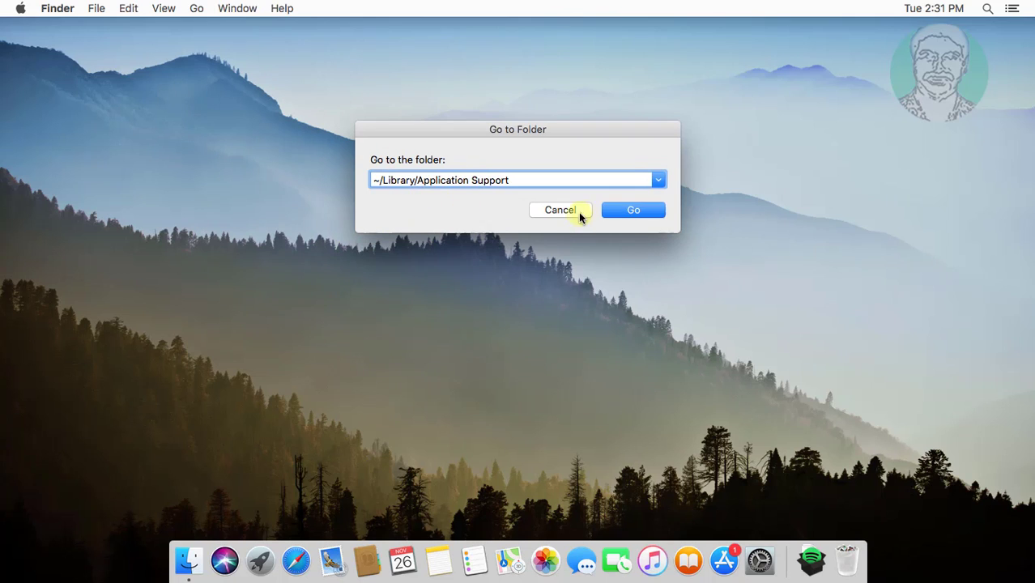
pyautogui.click(650, 211)
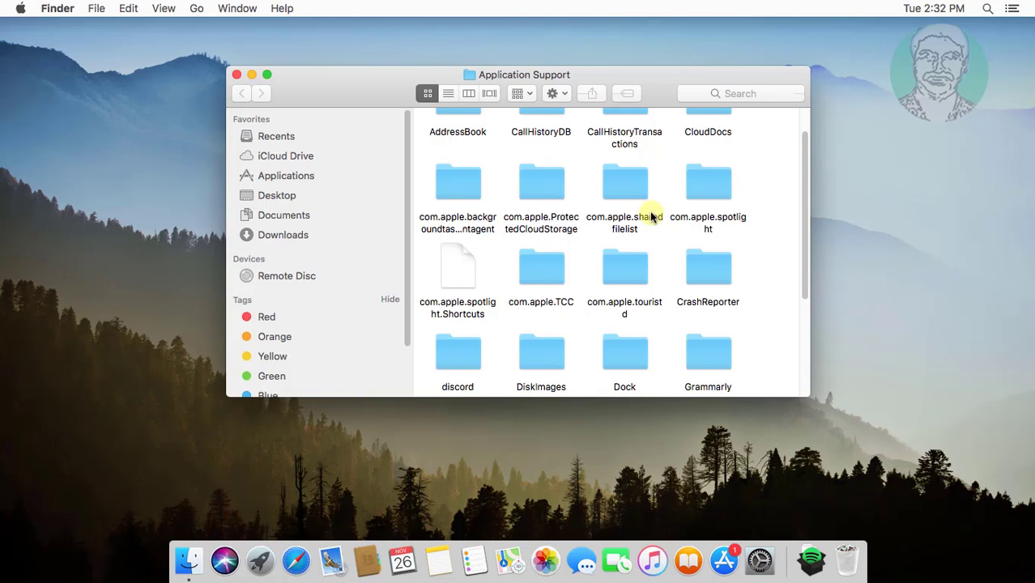
# Move the Spotify folder to the Trash and close the Application Support window.
pyautogui.moveTo(805, 173); pyautogui.dragTo(802, 291)
pyautogui.click(707, 254)
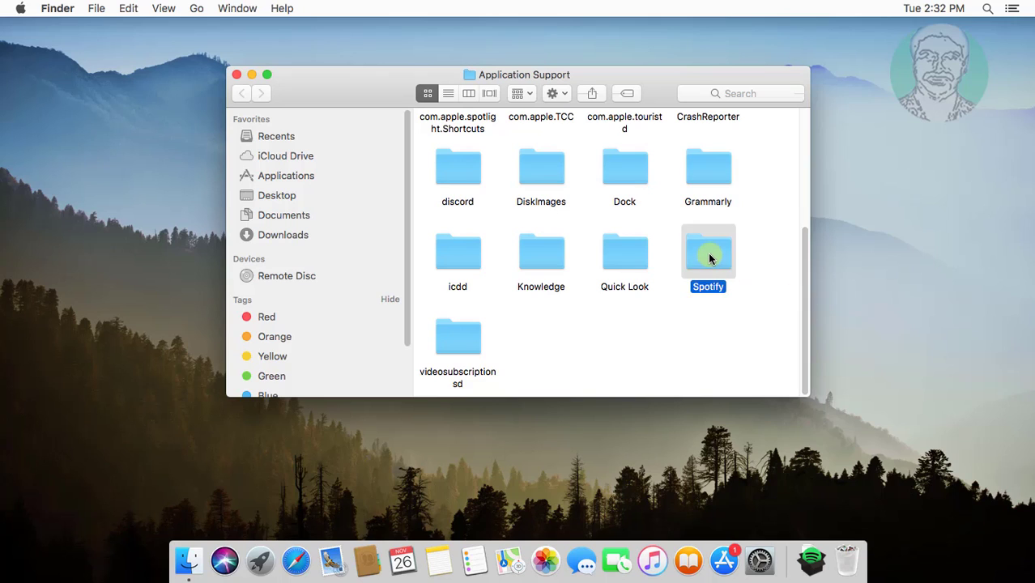
pyautogui.rightClick(710, 257)
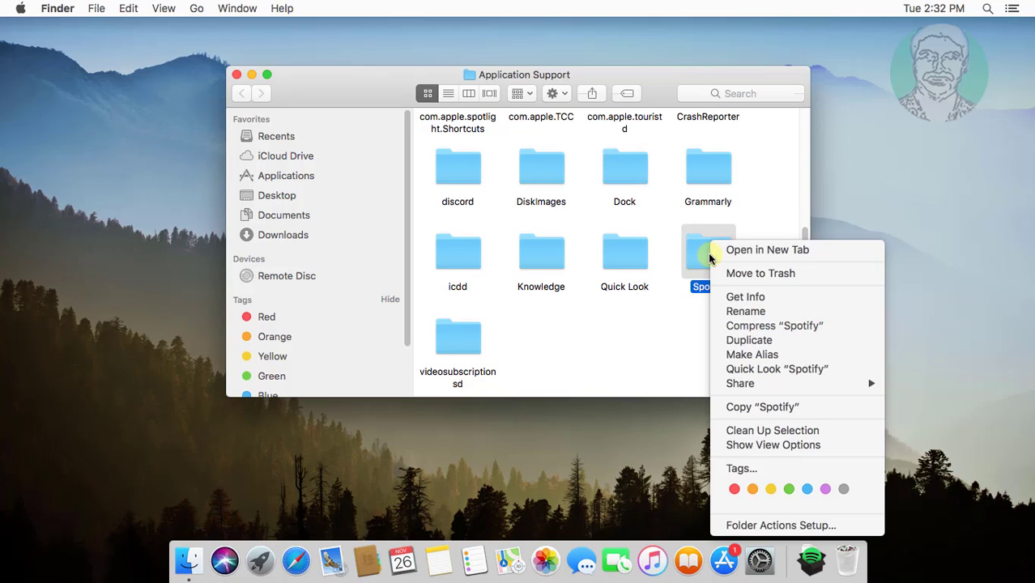
pyautogui.click(760, 273)
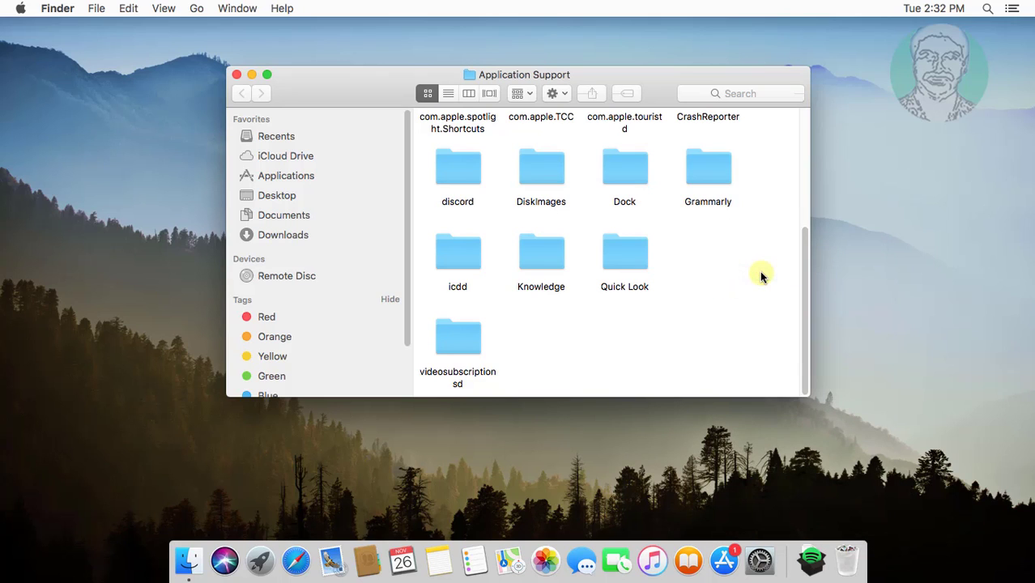
pyautogui.click(237, 75)
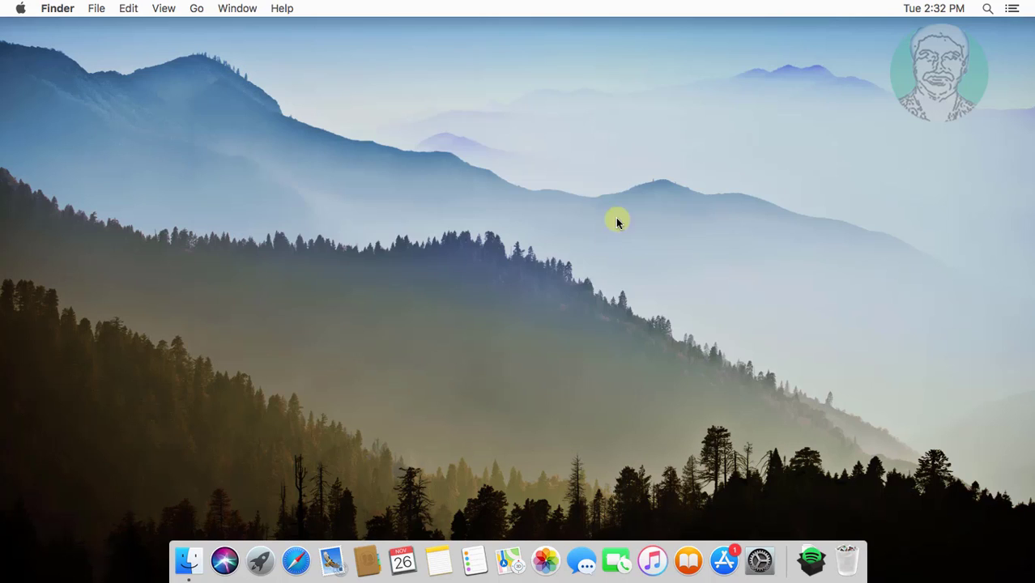
# Open ~/Library/Saved Application State and trash com.spotify.client.savedState.
pyautogui.click(196, 8)
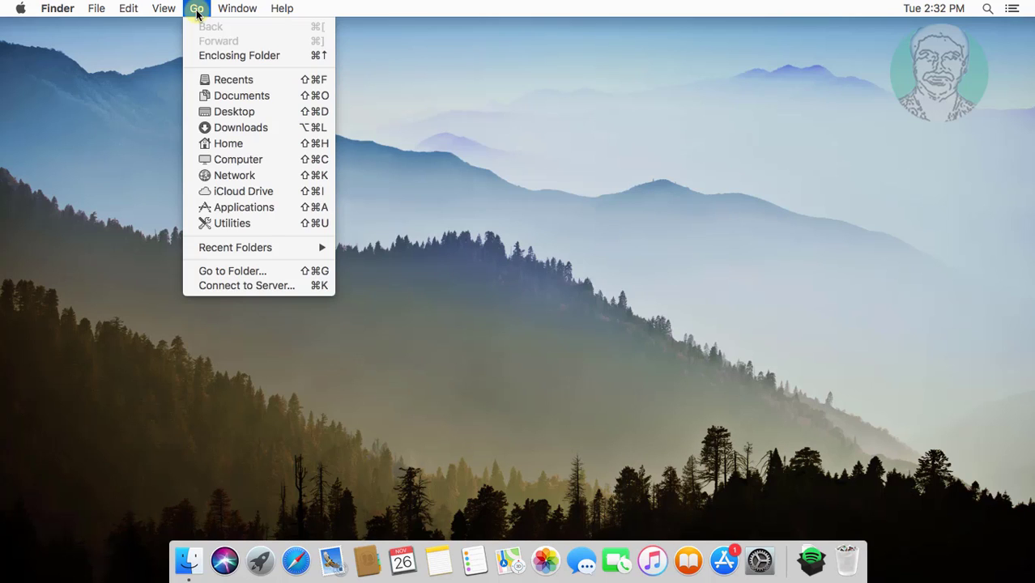
pyautogui.click(243, 271)
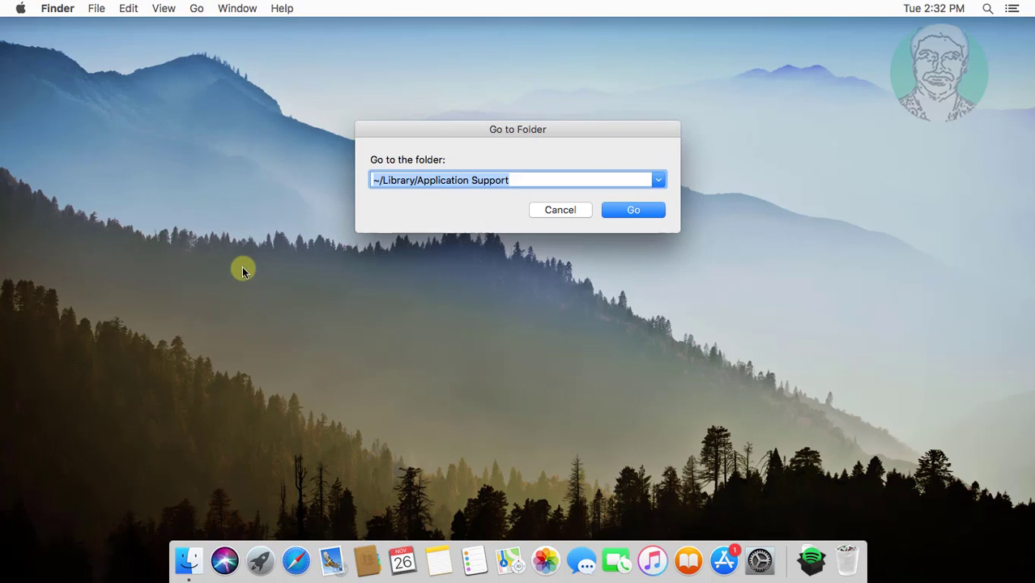
pyautogui.rightClick(434, 179)
pyautogui.click(463, 250)
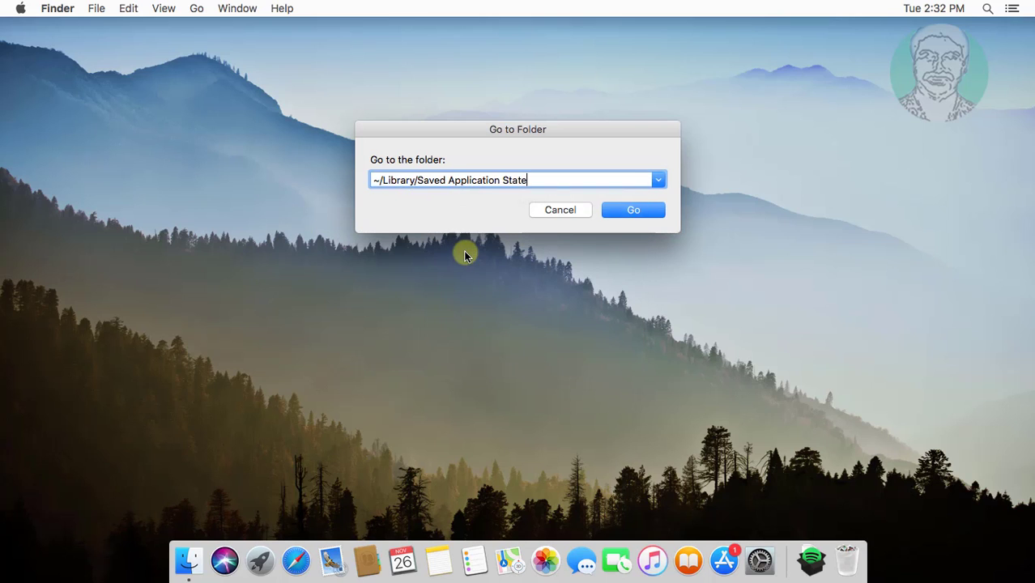
pyautogui.click(624, 212)
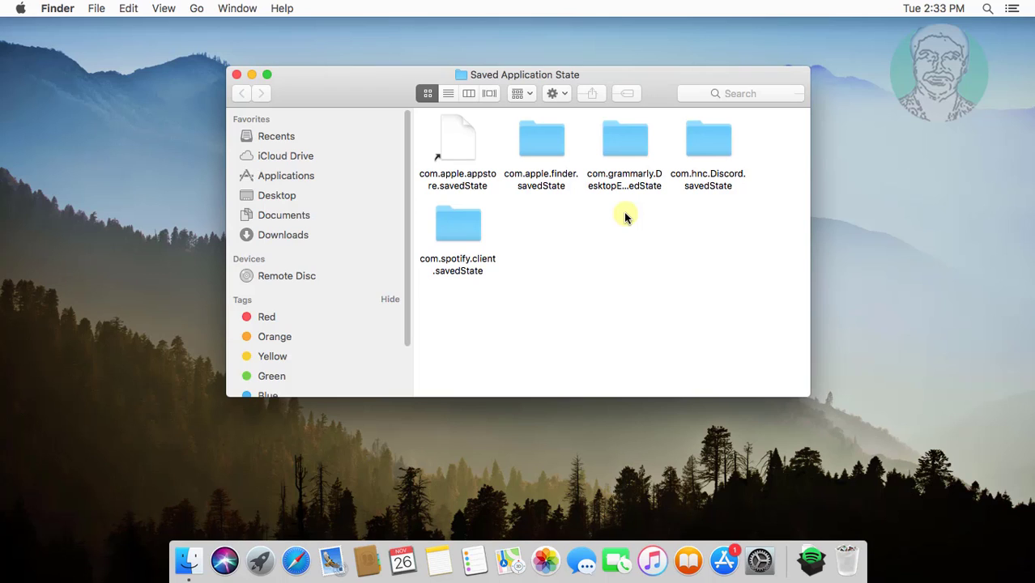
pyautogui.click(453, 230)
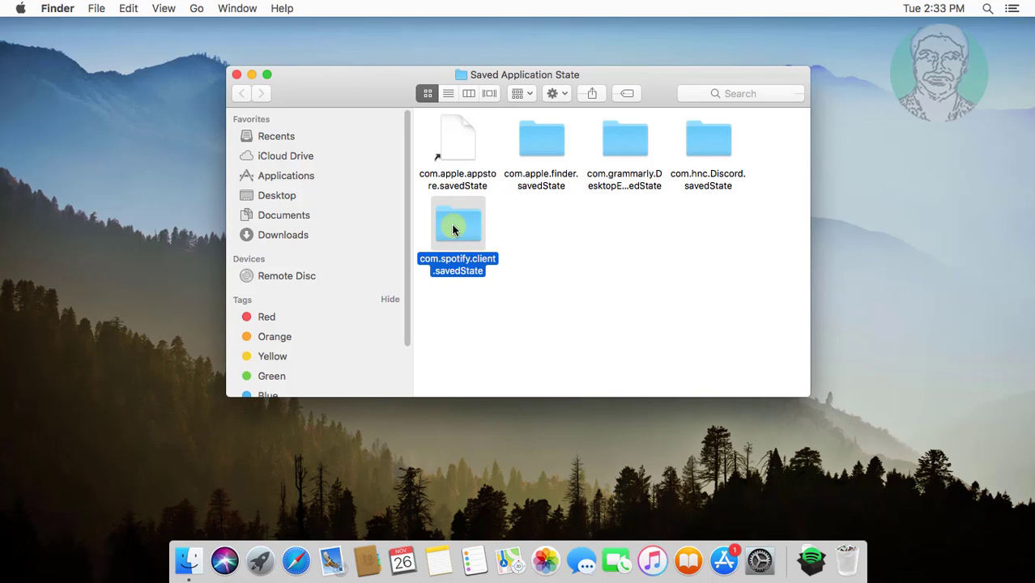
pyautogui.rightClick(453, 230)
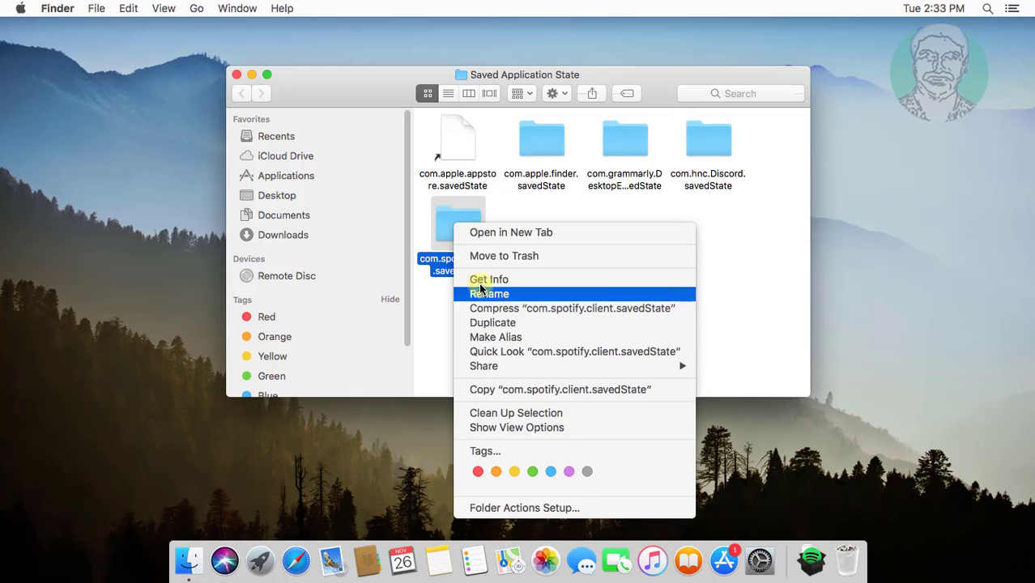
pyautogui.click(499, 258)
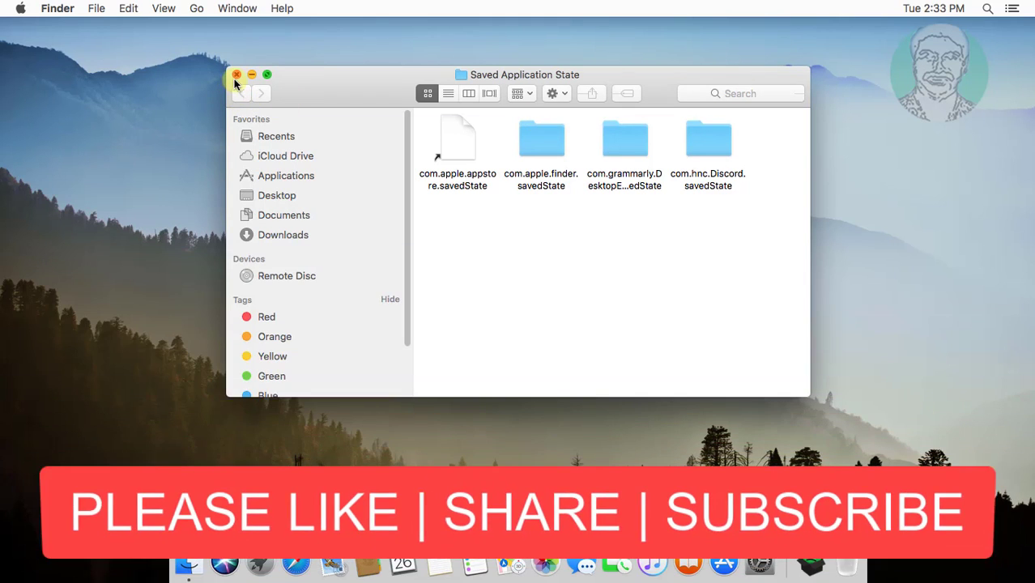
pyautogui.click(234, 77)
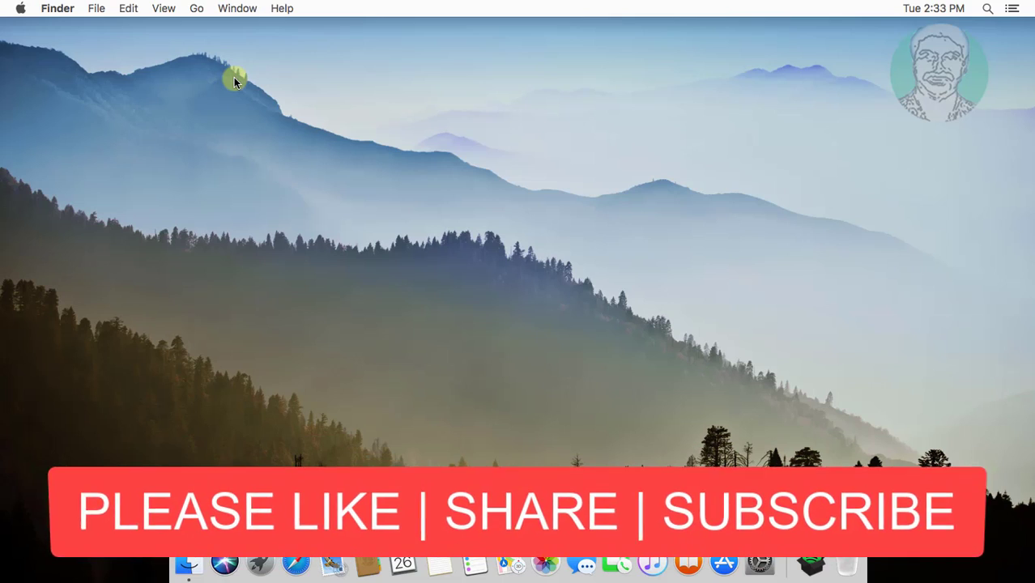